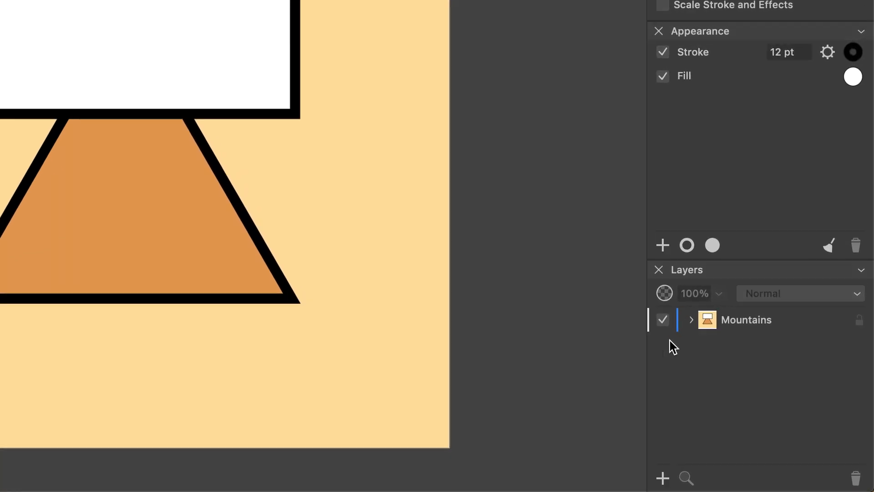
Move the orange triangle above the white rectangle in the Mountains layer and clear the selection
left_click(690, 321)
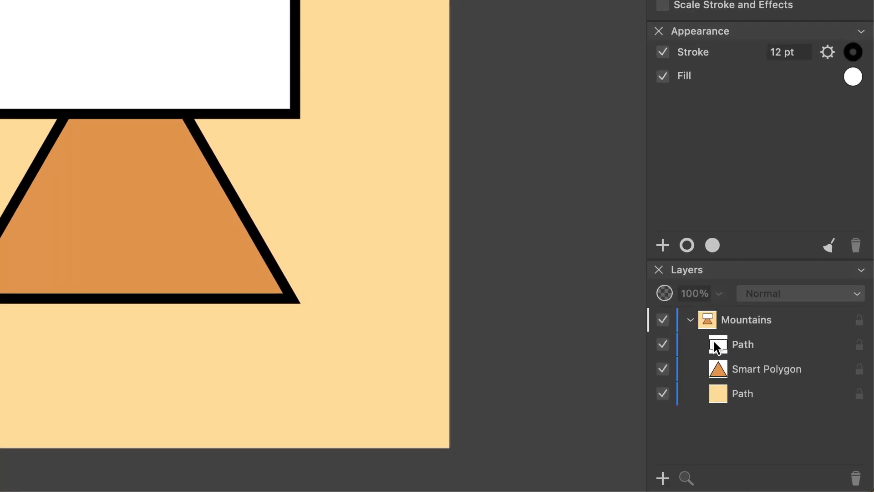
left_click_drag(745, 372, 751, 338)
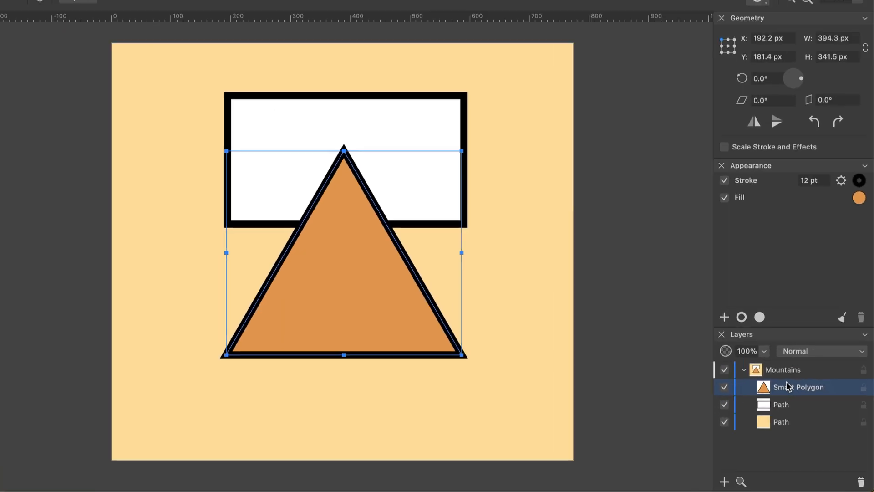
left_click(75, 59)
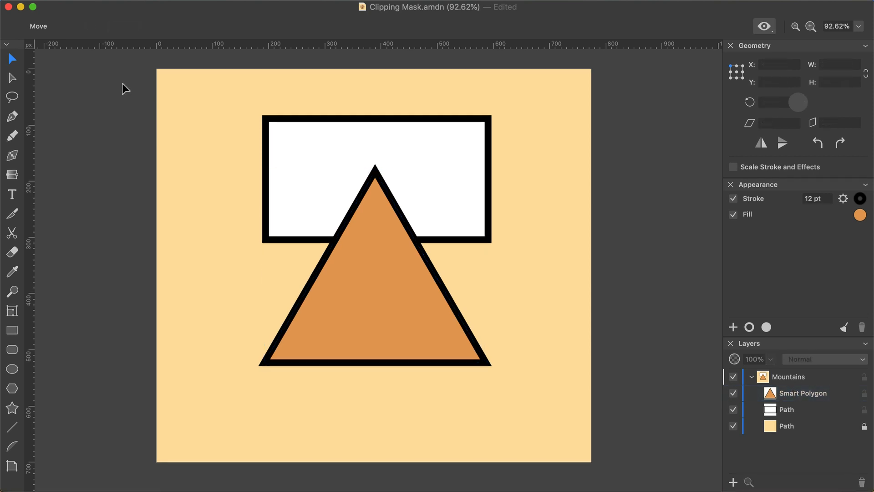
Make a clipping mask from the orange triangle and the white rectangle
left_click_drag(122, 84, 534, 397)
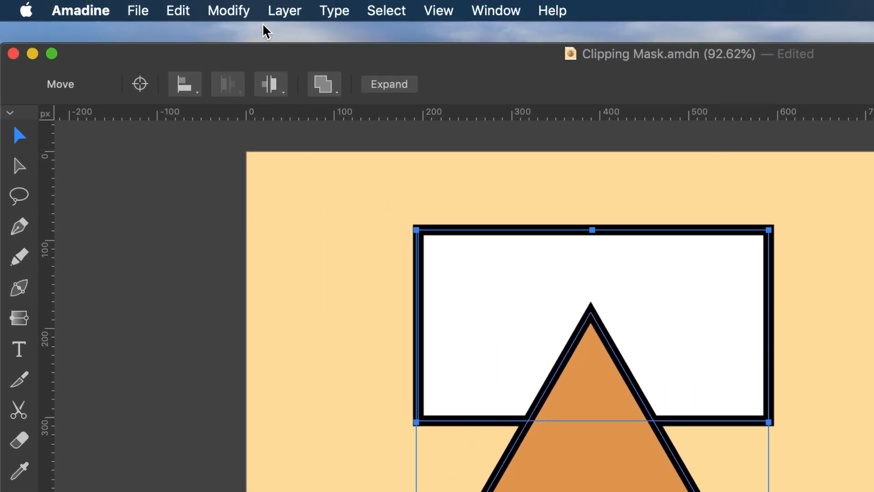
left_click(248, 13)
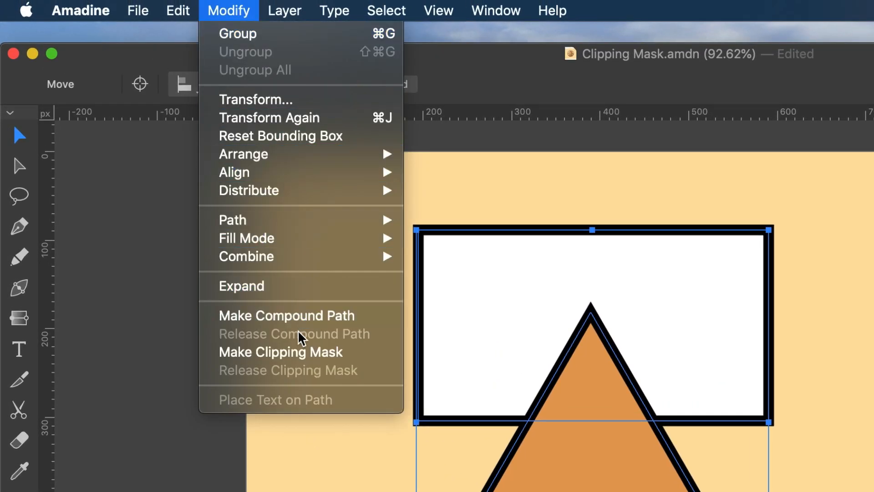
left_click(291, 353)
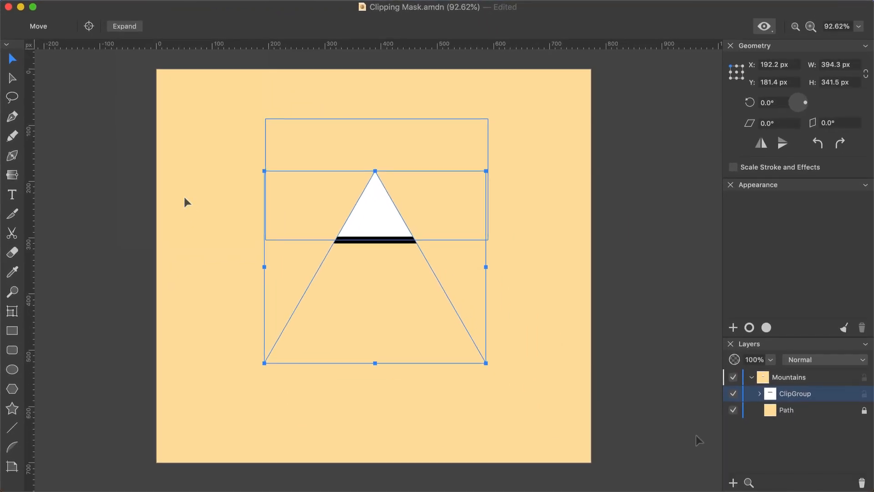
Enable the fill and the 12 pt stroke of the triangle mask inside the clipping group
left_click(759, 394)
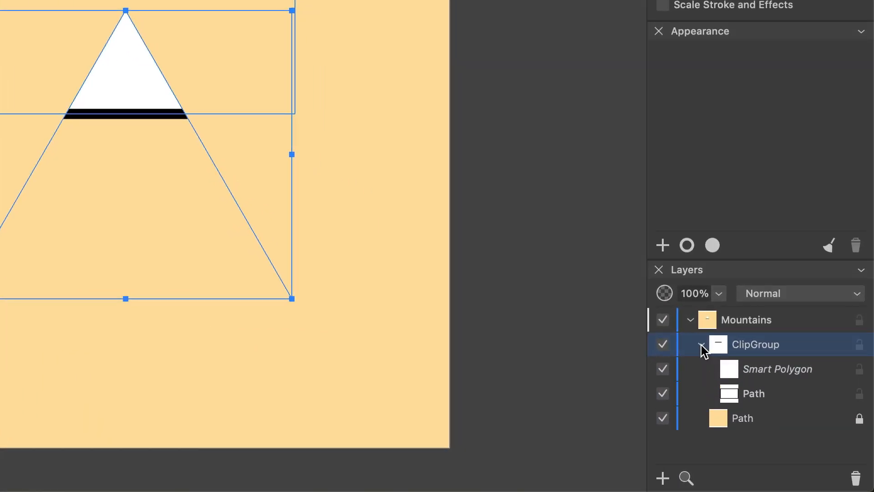
left_click(760, 376)
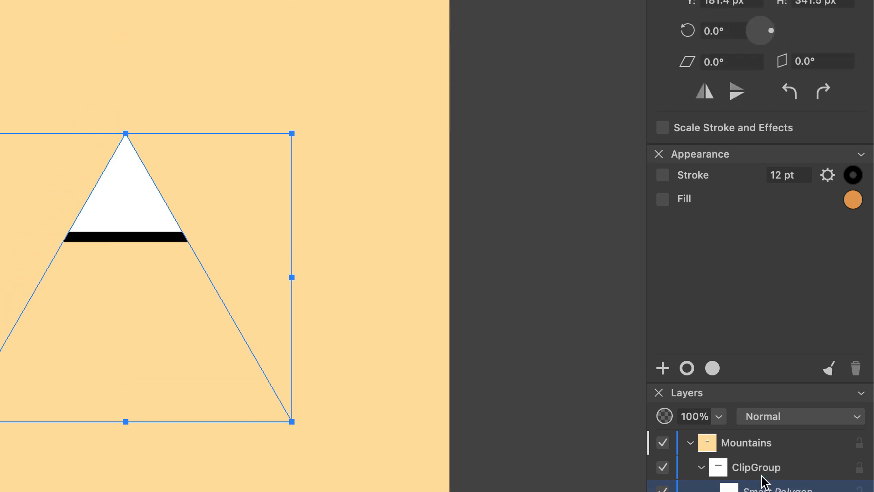
left_click(666, 202)
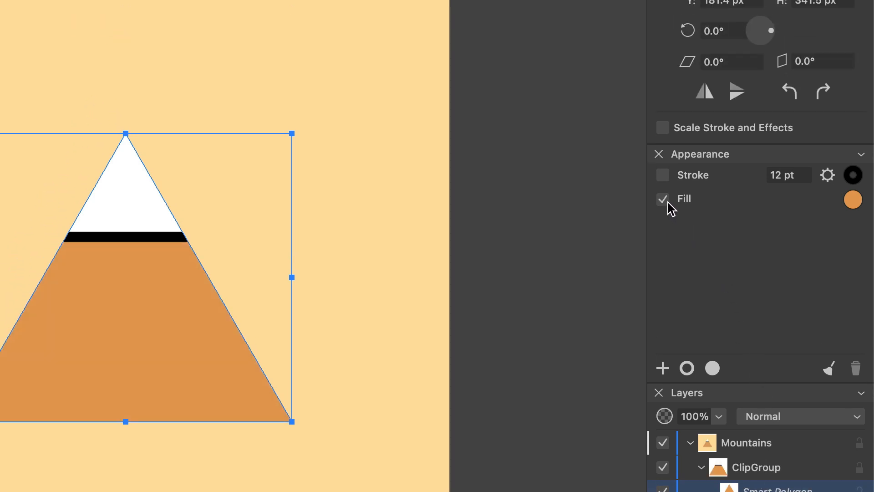
left_click(666, 177)
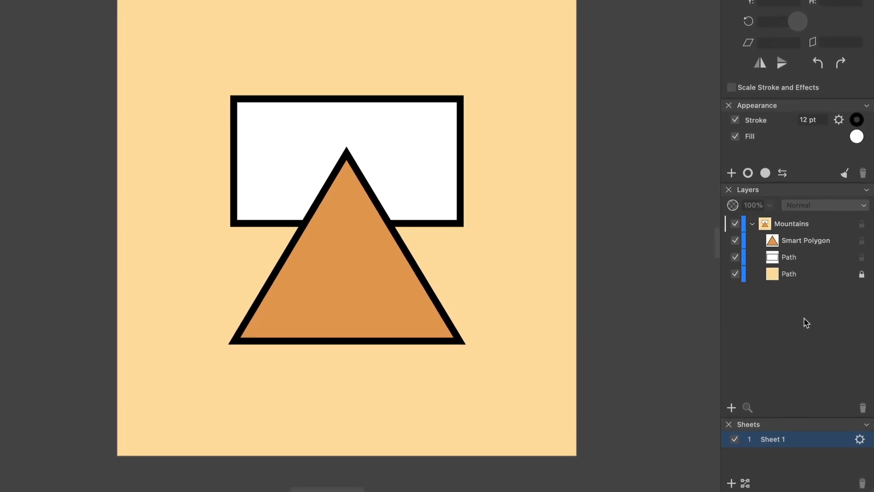
Clip the white rectangle to the Smart Polygon triangle above it in clipping_group.amdc
left_click(812, 258)
left_click(810, 240, "shift")
key("super+7")
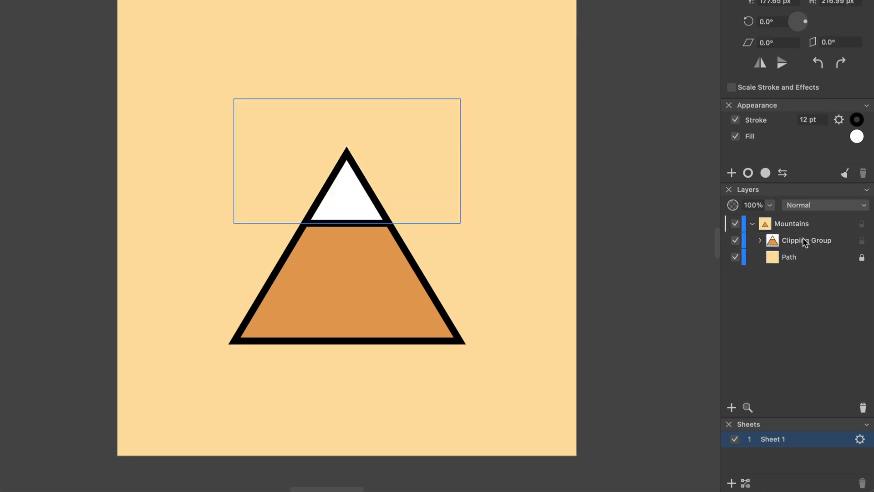
Examine the clipping group's contents, comparing the triangle mask and the clipped rectangle path, and collapse the group
left_click(761, 241)
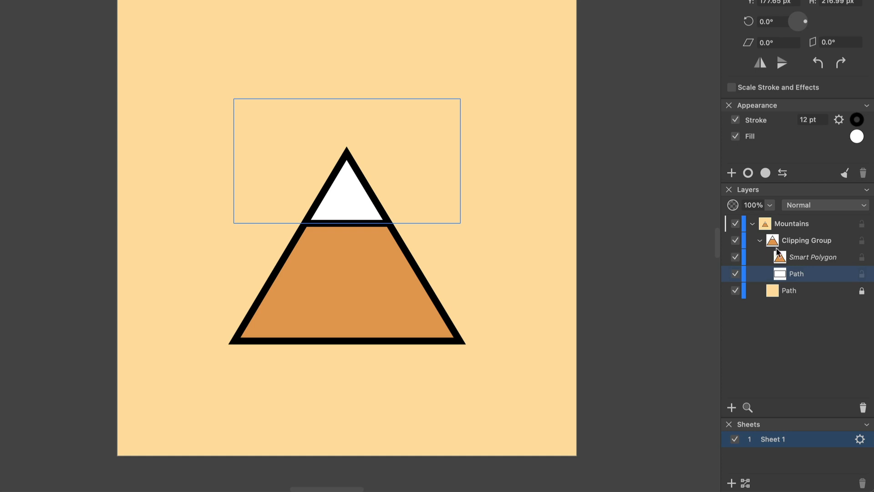
left_click(802, 260)
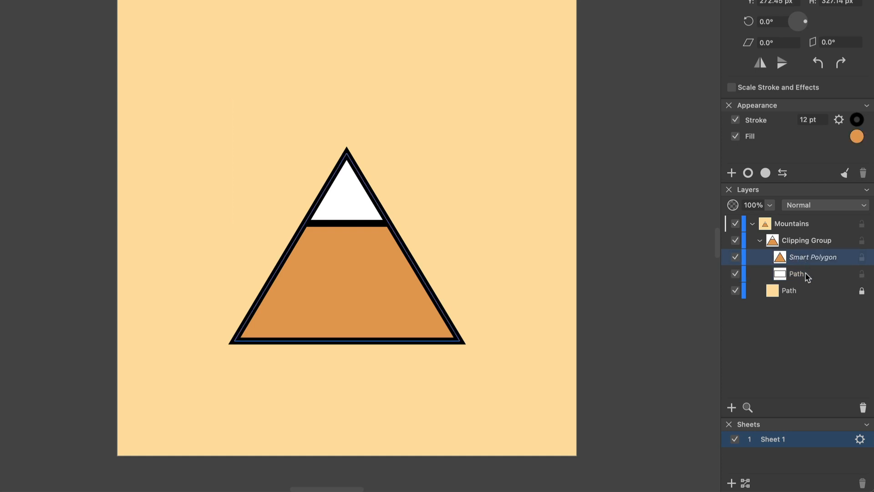
left_click(806, 275)
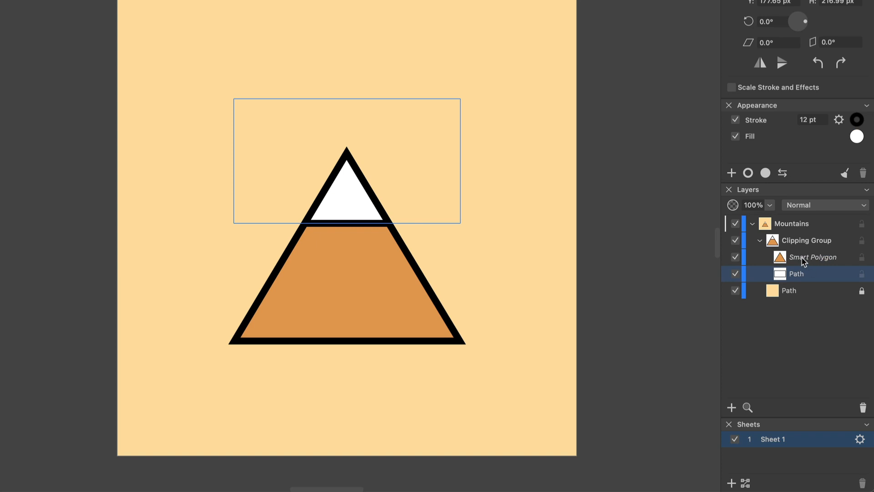
left_click(804, 261)
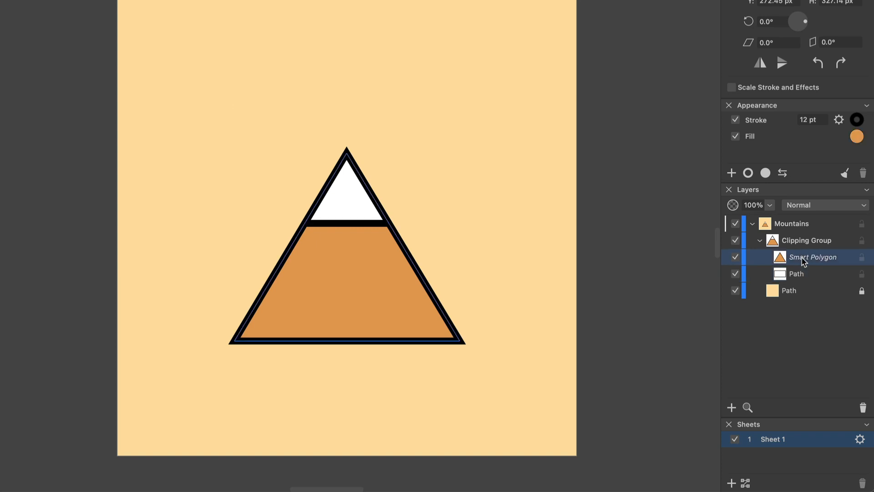
left_click(760, 240)
left_click(793, 292)
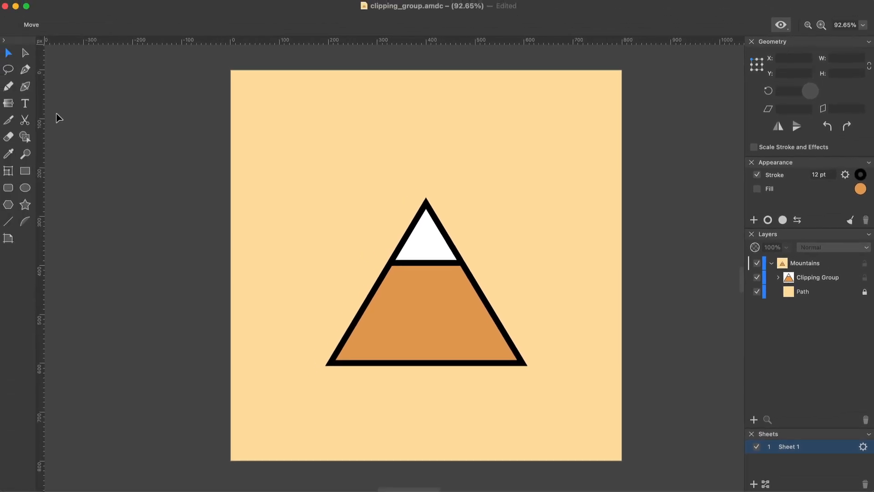
Draw a freehand wavy line about 465 px wide across the mountain's lower part and delete it
left_click(8, 88)
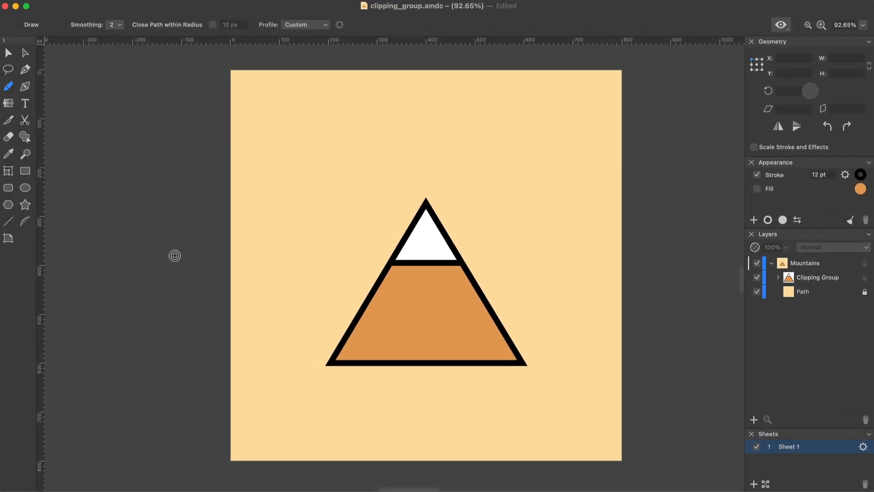
mouse_move(312, 336)
left_mouse_down()
mouse_move(371, 327)
mouse_move(476, 340)
mouse_move(542, 318)
left_mouse_up()
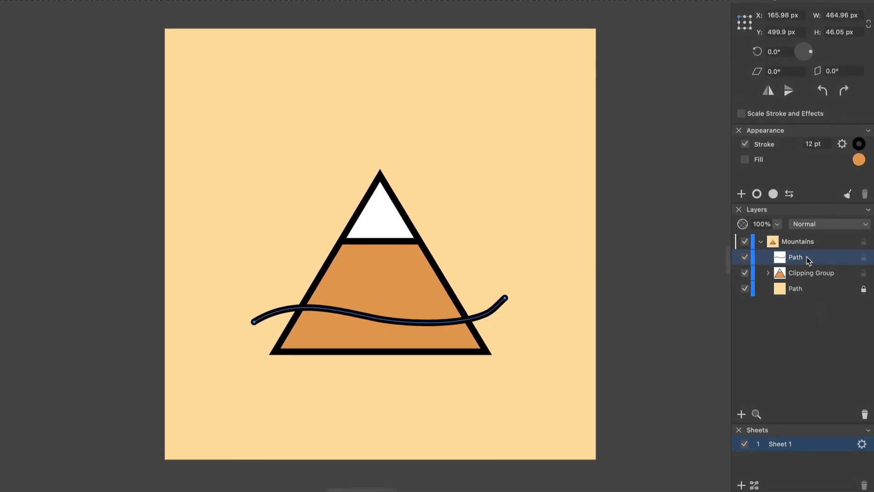
mouse_move(808, 260)
left_mouse_down()
mouse_move(813, 275)
mouse_move(810, 255)
mouse_move(779, 233)
mouse_move(810, 239)
mouse_move(814, 266)
mouse_move(816, 255)
mouse_move(777, 236)
mouse_move(814, 240)
left_mouse_up()
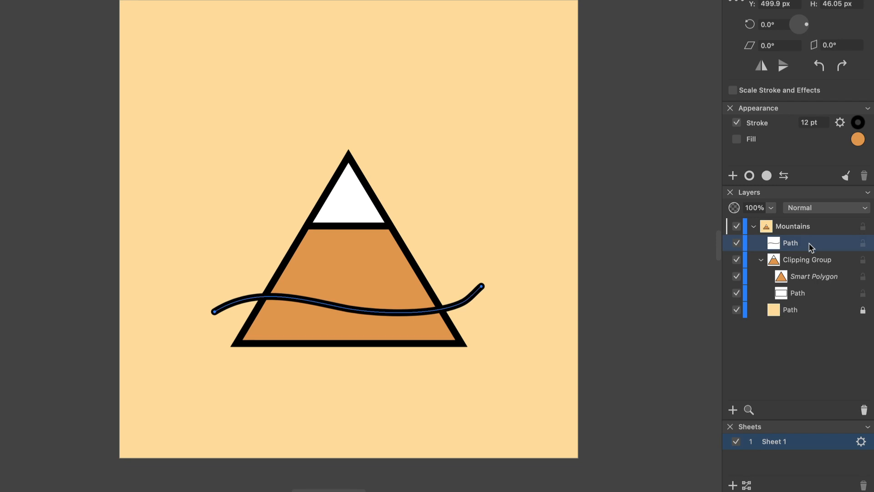
left_click(864, 410)
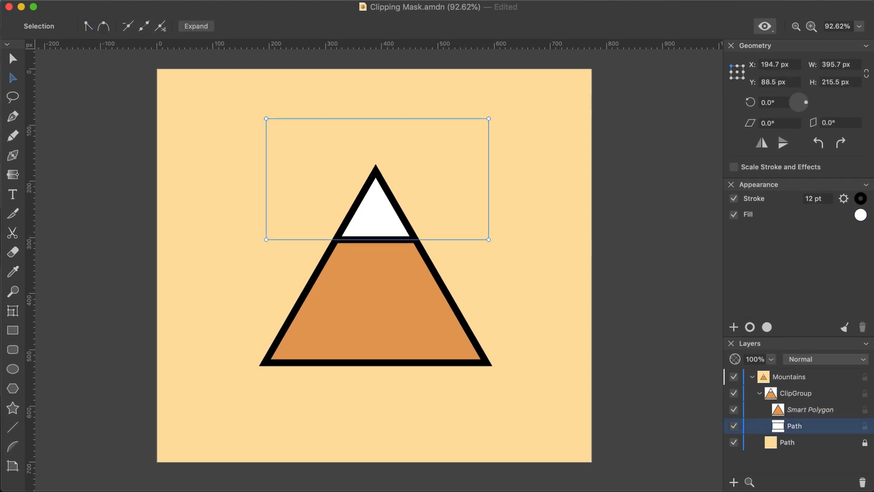
Add two anchor points to the clipped white rectangle's lower edge and reshape it into a wavy snow line
left_click(15, 118)
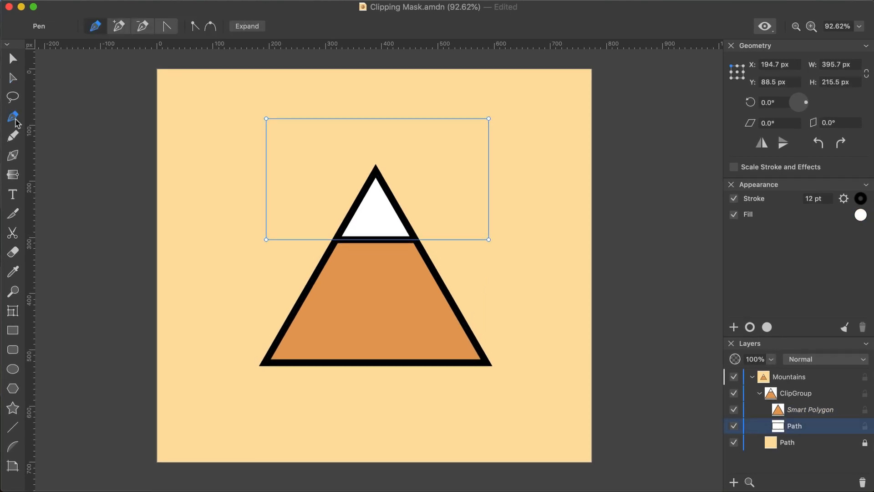
left_click(361, 240)
left_click(392, 240)
key("a")
key("p")
key("a")
left_click_drag(361, 240, 391, 240)
left_click(461, 271)
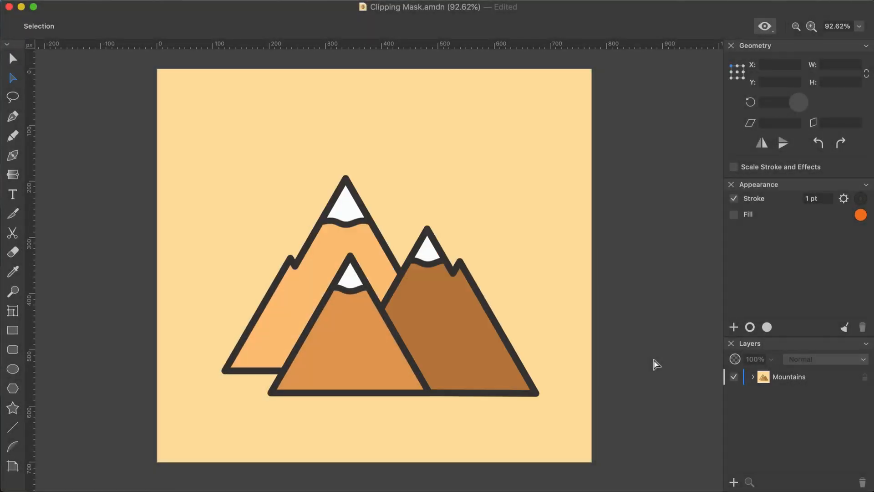
Draw a circle for the sun behind the mountains, between the tallest peak and the brown peak
key("l")
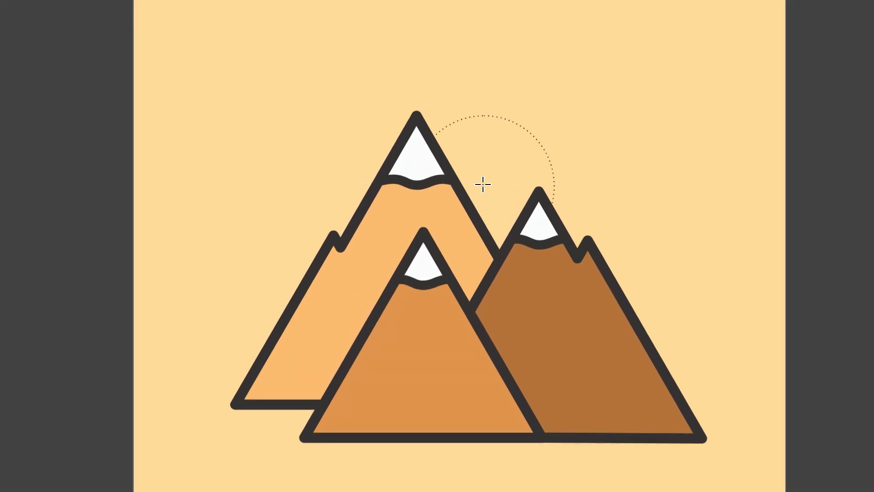
left_click_drag(483, 184, 558, 258)
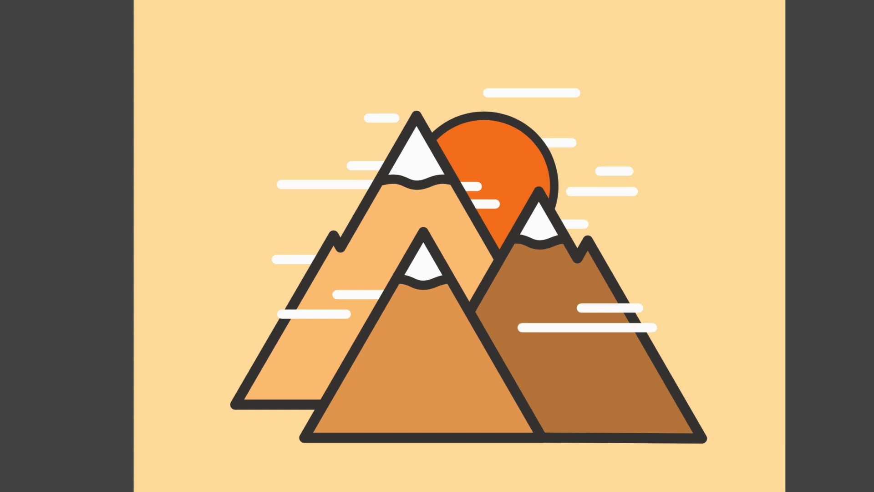
Draw a closed hill shape with a flat base and wavy top across the mountains' base using the Pen tool
left_click(602, 425)
left_click(323, 424)
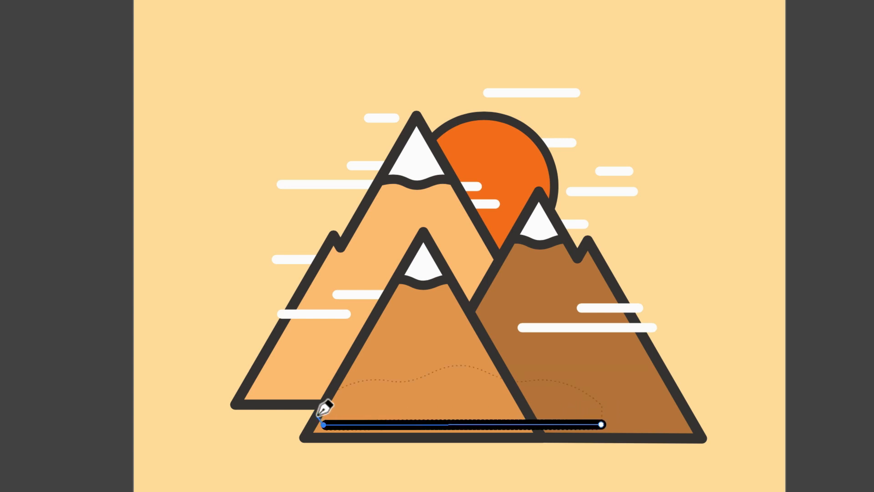
left_click(317, 416)
left_click_drag(346, 387, 484, 357)
left_click_drag(517, 383, 603, 417)
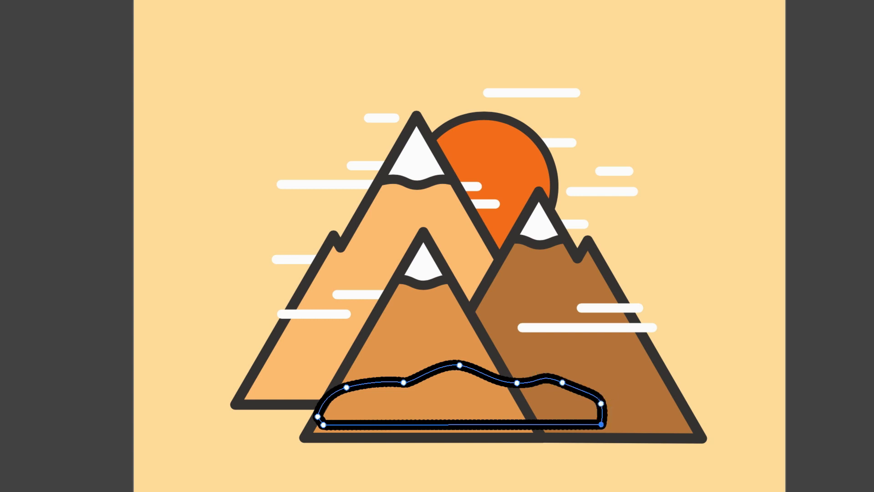
left_click(602, 425)
key("ctrl+shift+a")
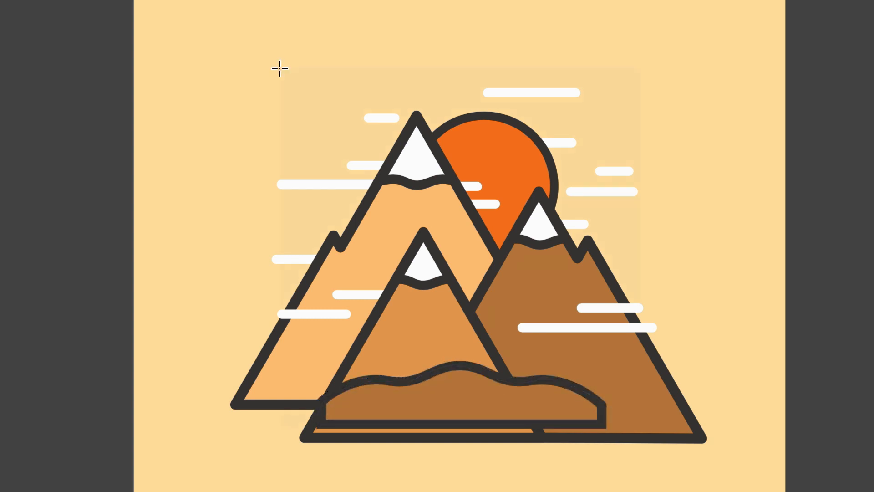
Draw a large circle over the mountain scene, bring it to the front, and clear the selection
left_click_drag(280, 68, 638, 403)
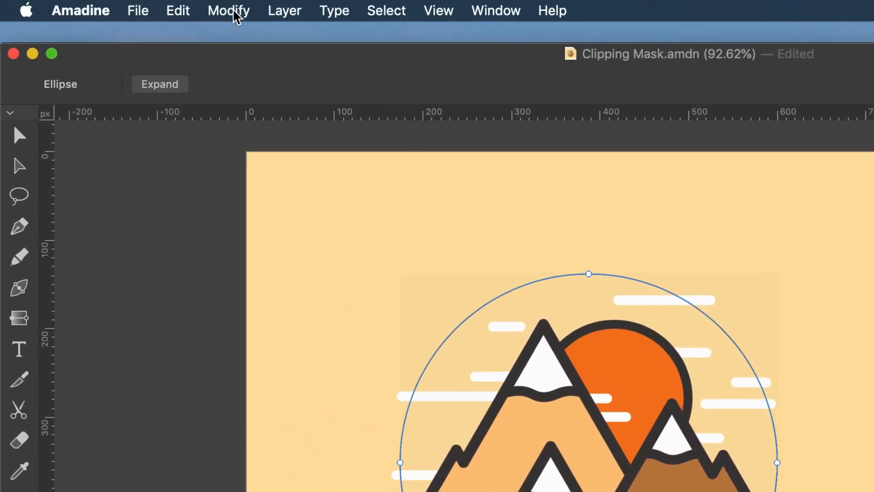
left_click(224, 0)
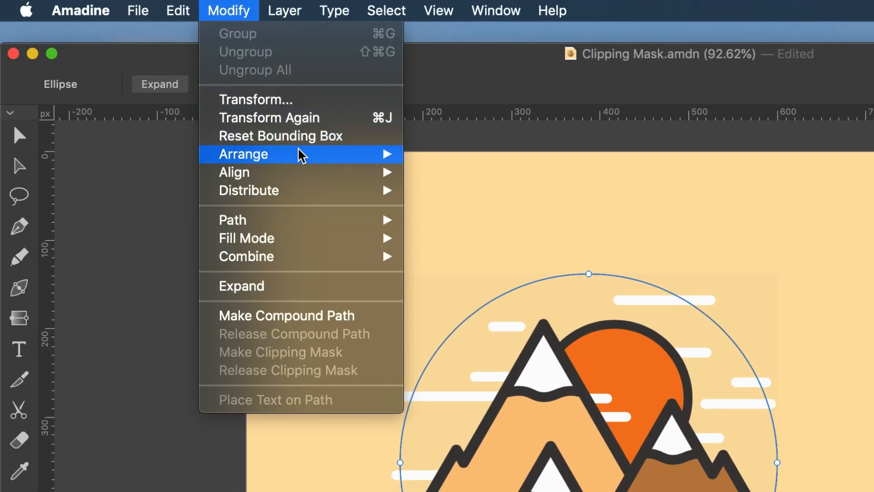
mouse_move(298, 155)
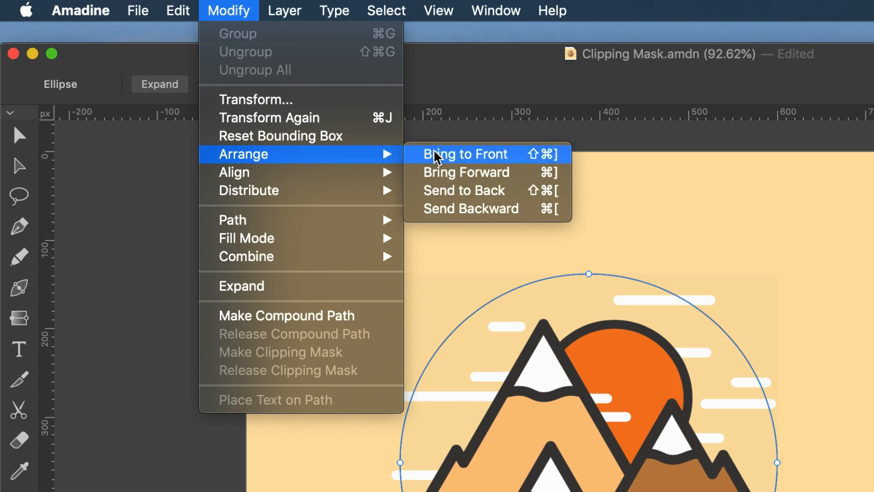
left_click(465, 155)
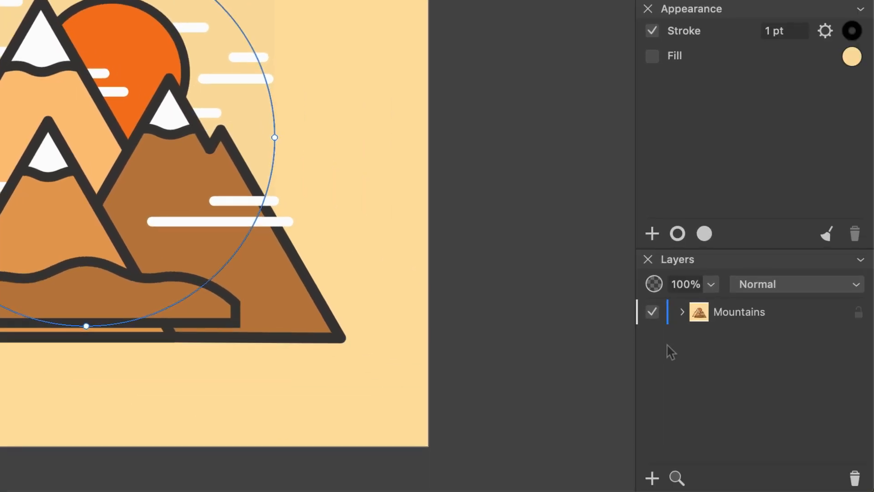
left_click(683, 312)
left_click(714, 329)
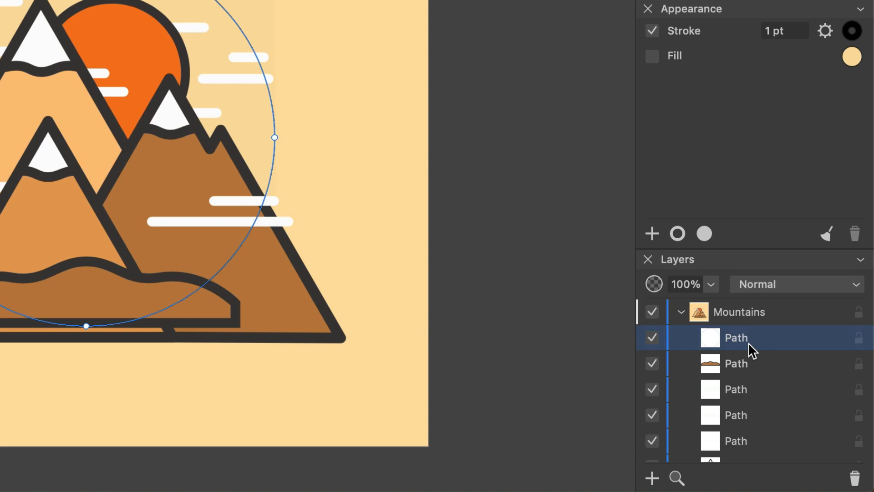
key("Escape")
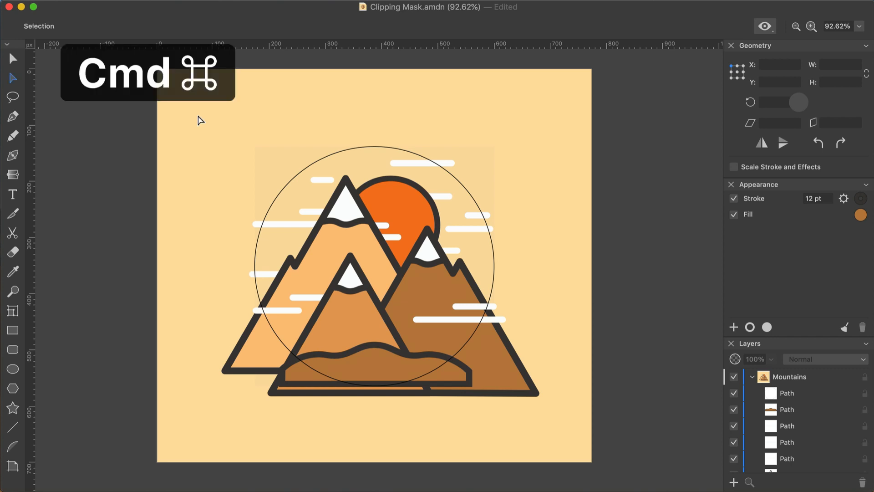
Make a clipping mask from all the unlocked artwork, using the large circle on top as the mask, and clear the selection
key("super+a")
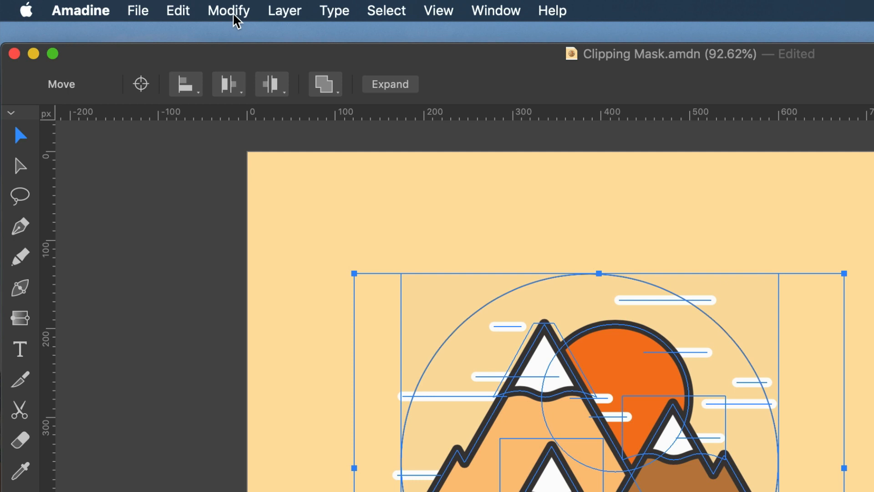
left_click(231, 11)
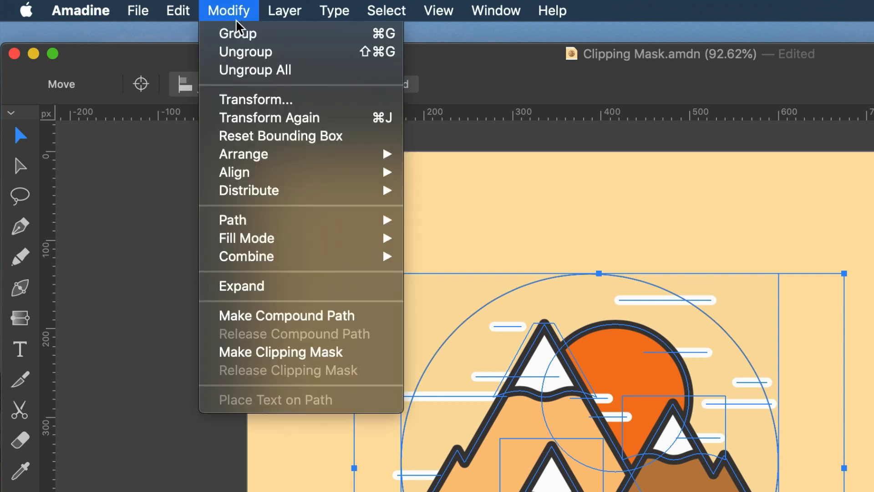
left_click(256, 355)
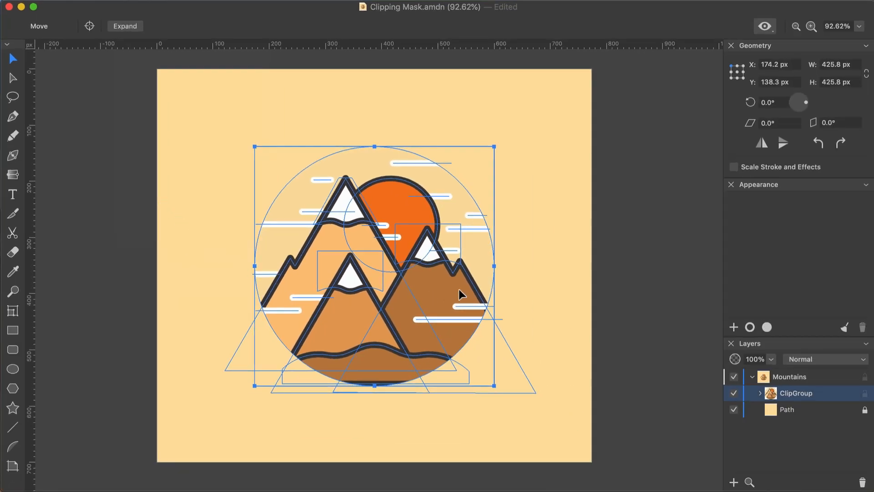
left_click(517, 269)
Give the clipping circle a visible 12 pt black stroke without a fill and clear the selection
key("a")
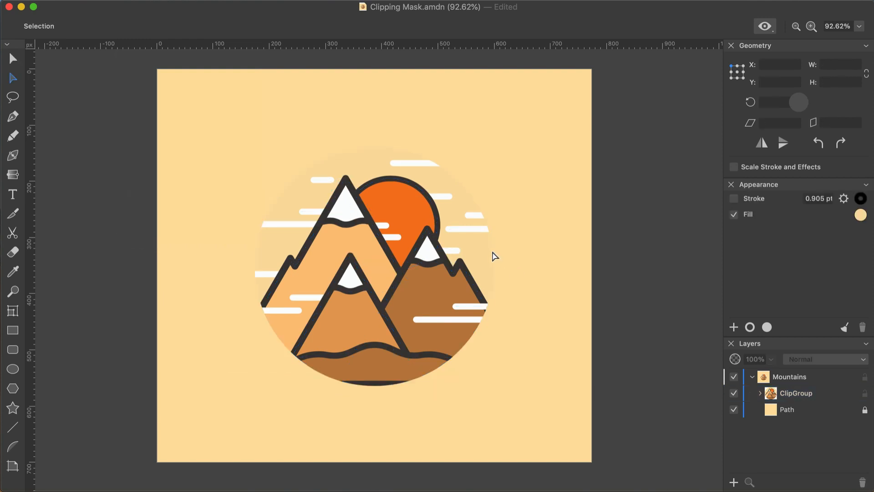
left_click(495, 256)
key("v")
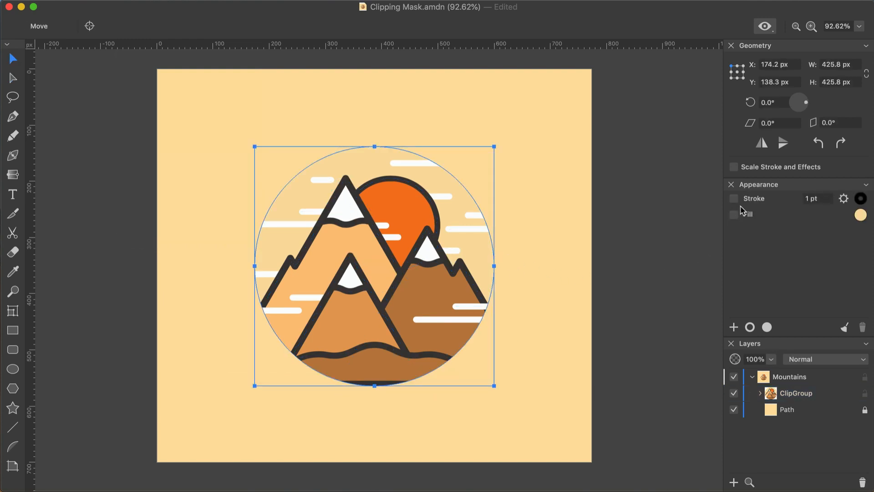
left_click(733, 198)
left_click(810, 199)
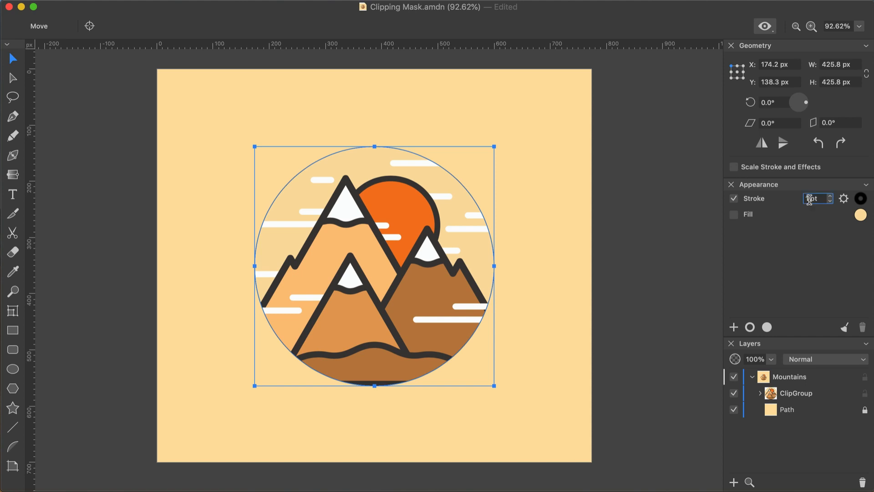
type("2")
key("Return")
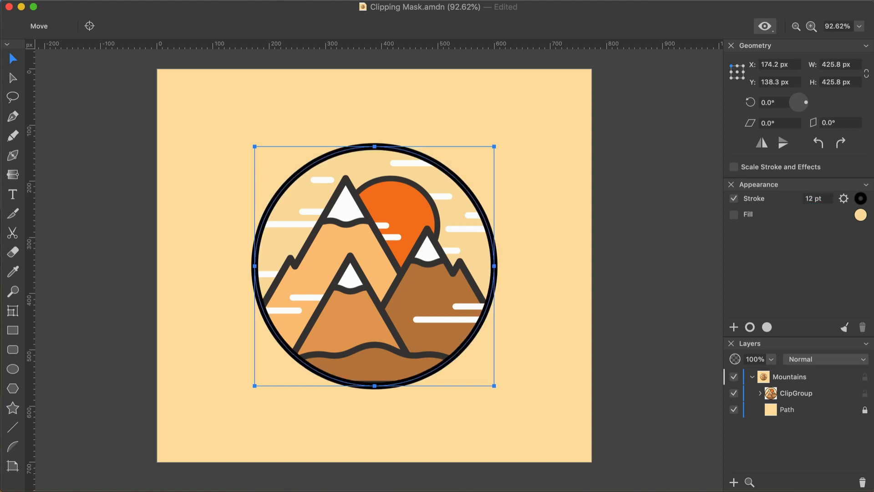
left_click(552, 272)
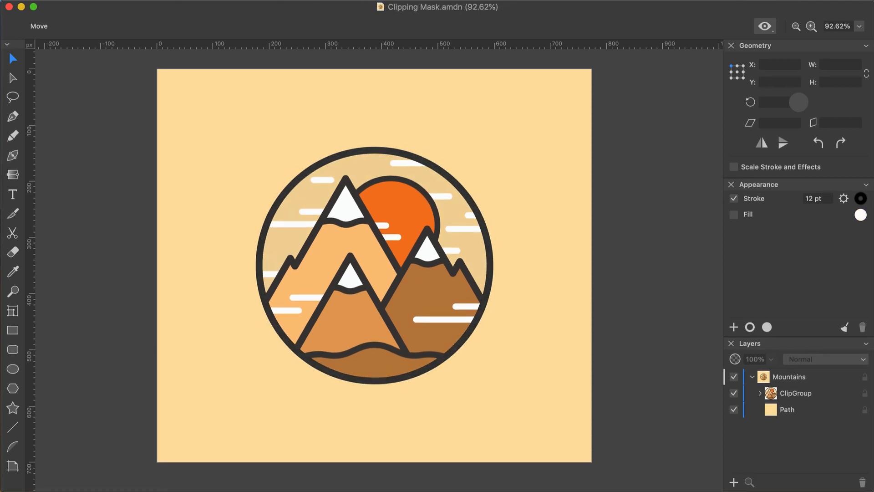
Move the sun slightly up and to the right inside the circular mask, to about X 337 px, Y 191 px
key("a")
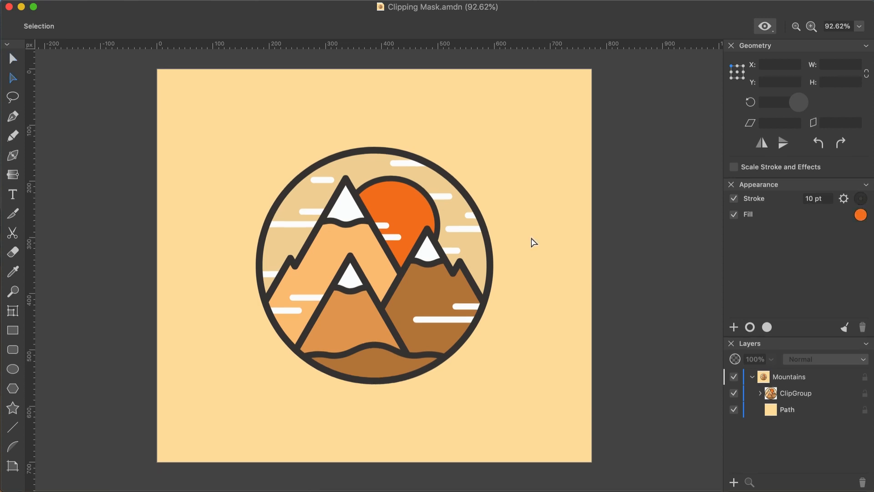
left_click(417, 210)
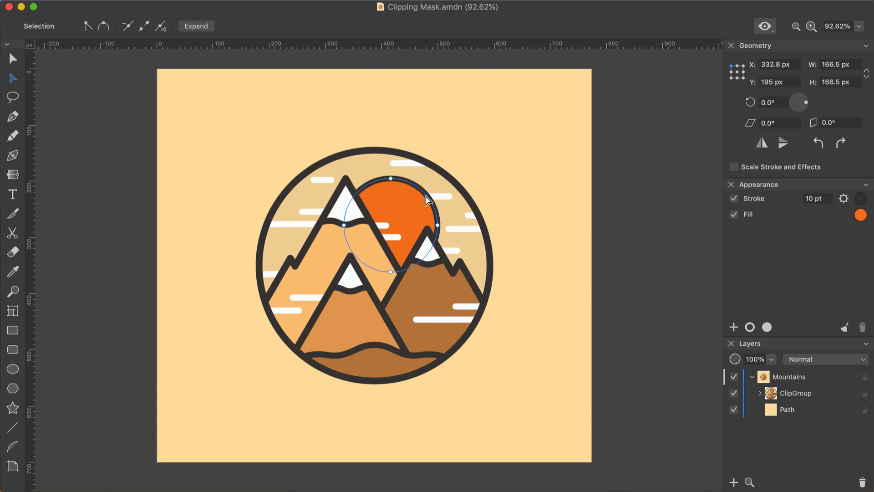
left_click_drag(428, 197, 430, 199)
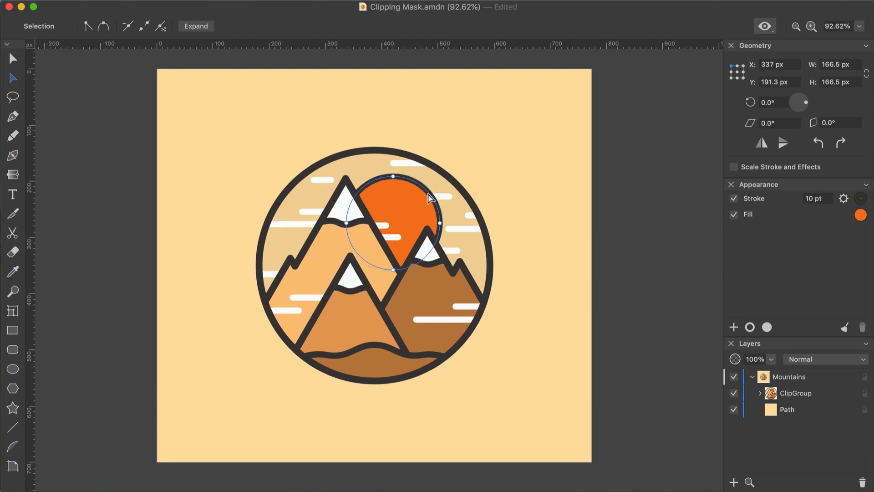
Select individual shapes inside the circular mask, including the tallest mountain and its snow cap, to inspect their paths, and clear the selection
left_click(422, 285)
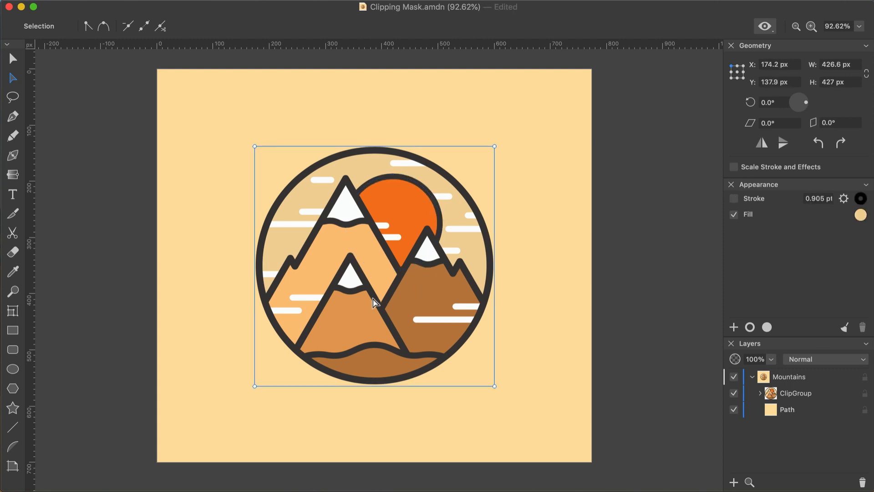
left_click(374, 303)
left_click(339, 225)
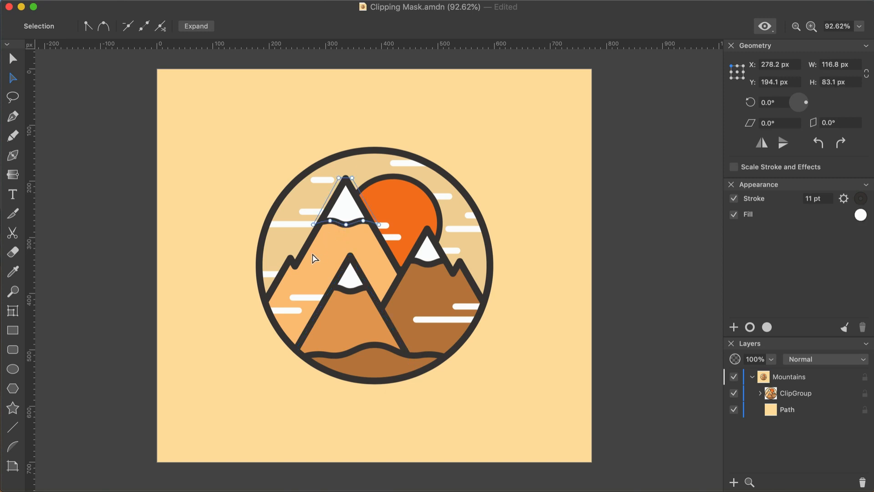
left_click(291, 268)
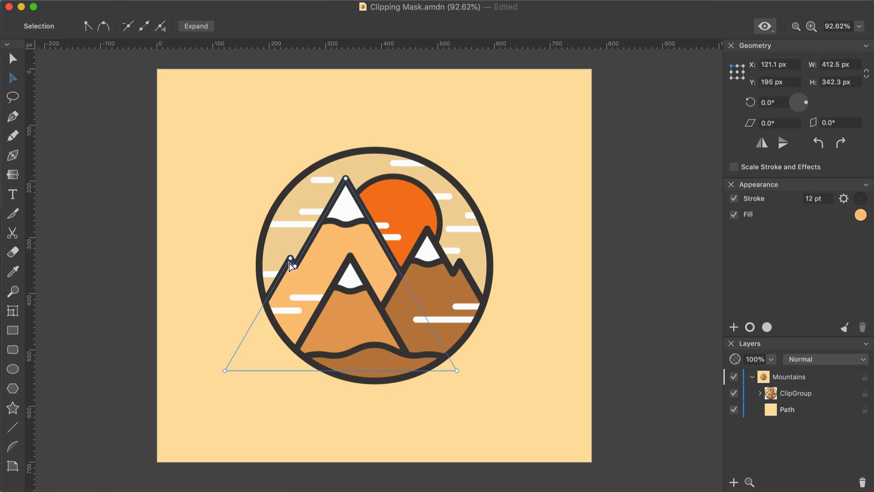
key("Escape")
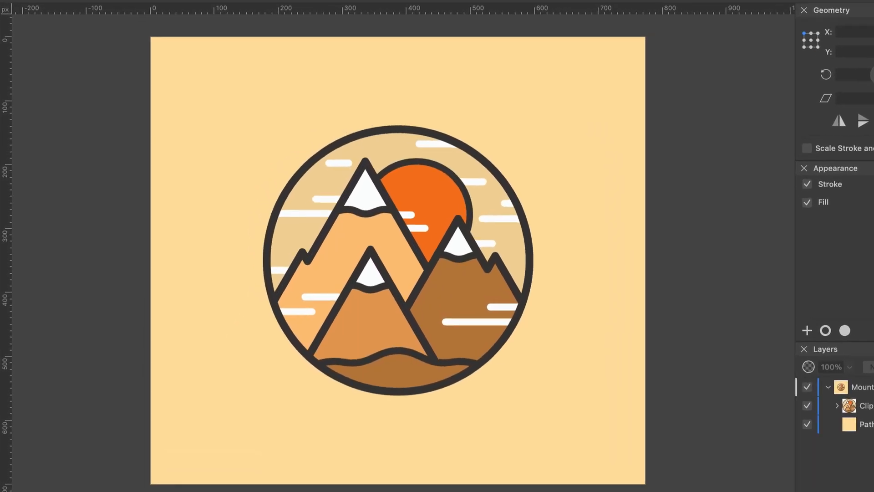